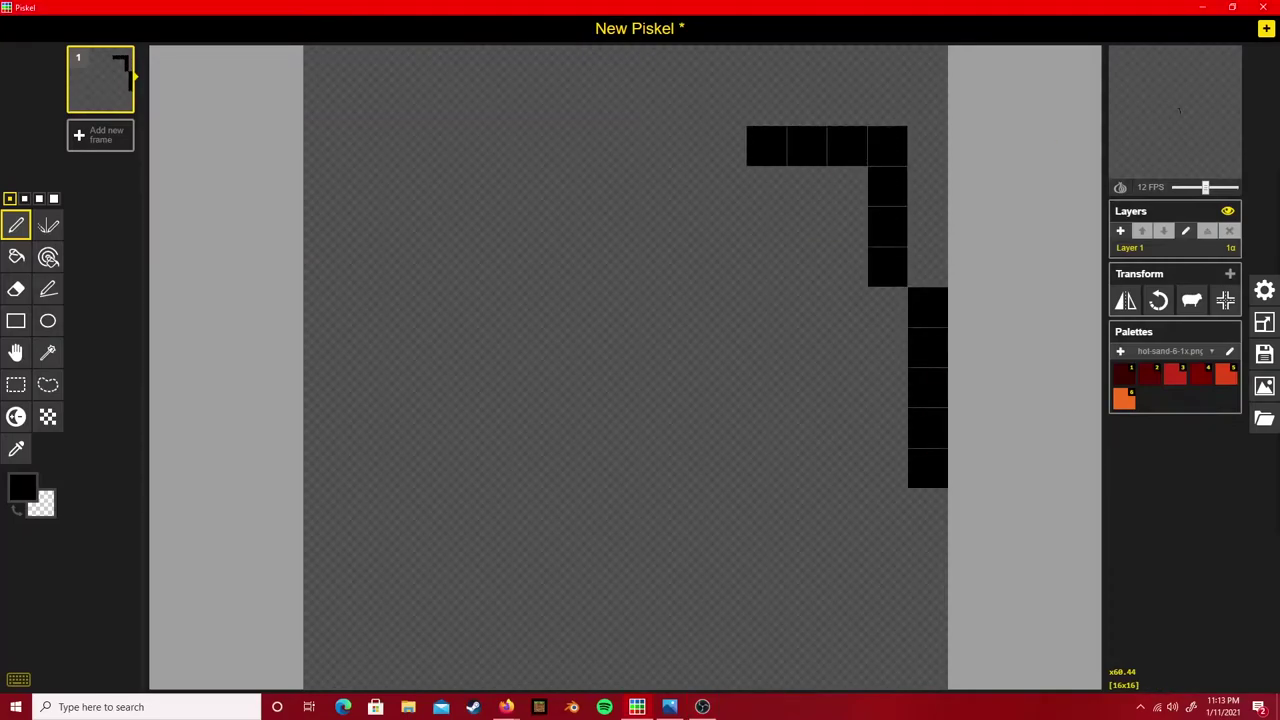
Erase the misplaced outline pixels and draw a black pixel outline of a fish with a tail, top fin and two legs.
{"action": "right_click_drag", "start_coordinate": [766, 146], "coordinate": [926, 300]}
{"action": "mouse_move", "coordinate": [926, 300]}
{"action": "left_mouse_down"}
{"action": "mouse_move", "coordinate": [896, 172]}
{"action": "mouse_move", "coordinate": [537, 92]}
{"action": "mouse_move", "coordinate": [460, 252]}
{"action": "mouse_move", "coordinate": [325, 405]}
{"action": "mouse_move", "coordinate": [489, 380]}
{"action": "mouse_move", "coordinate": [520, 597]}
{"action": "mouse_move", "coordinate": [605, 468]}
{"action": "left_mouse_up"}
{"action": "mouse_move", "coordinate": [887, 428]}
{"action": "left_mouse_down"}
{"action": "mouse_move", "coordinate": [847, 470]}
{"action": "mouse_move", "coordinate": [737, 663]}
{"action": "mouse_move", "coordinate": [723, 626]}
{"action": "left_mouse_up"}
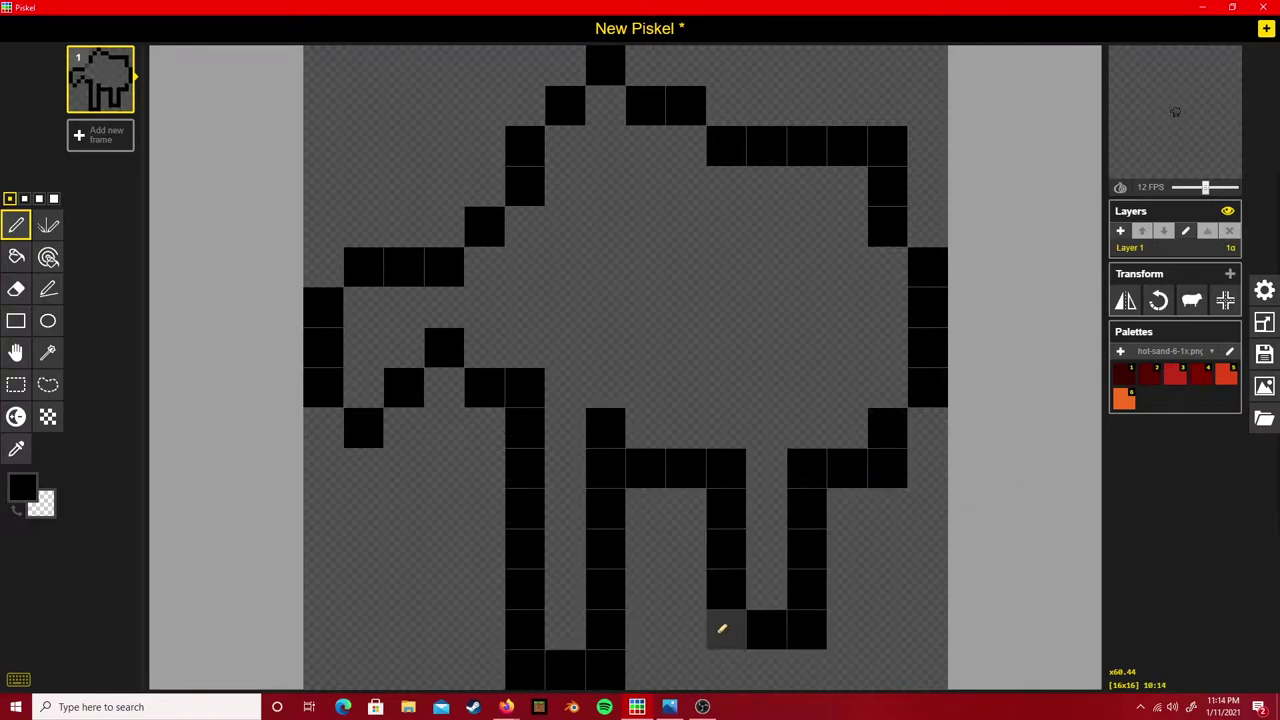
{"action": "left_click", "coordinate": [766, 630]}
Paint orange shading pixels along the inside of the fish's outline, including the tail and both legs.
{"action": "left_click", "coordinate": [22, 487]}
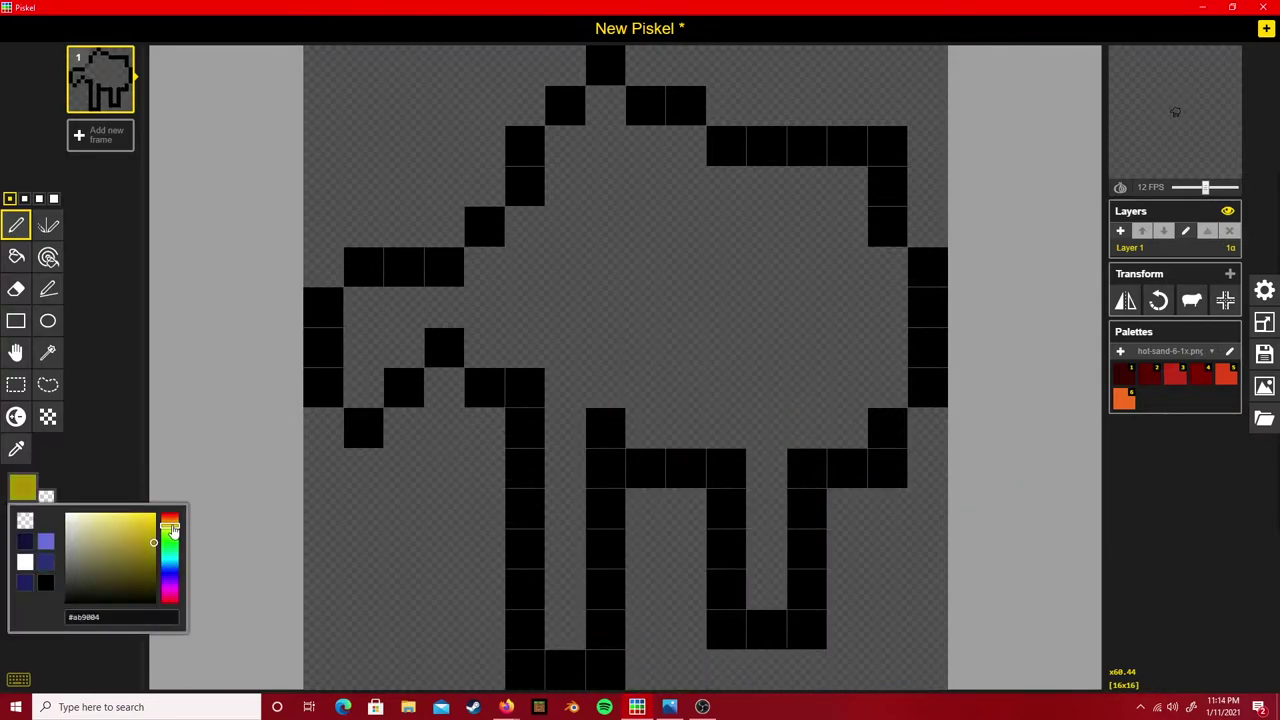
{"action": "left_click", "coordinate": [150, 520]}
{"action": "mouse_move", "coordinate": [363, 388]}
{"action": "left_mouse_down"}
{"action": "mouse_move", "coordinate": [363, 343]}
{"action": "mouse_move", "coordinate": [847, 188]}
{"action": "mouse_move", "coordinate": [850, 425]}
{"action": "mouse_move", "coordinate": [566, 383]}
{"action": "mouse_move", "coordinate": [484, 348]}
{"action": "left_mouse_up"}
{"action": "left_click", "coordinate": [565, 185]}
Fill the inside of the fish's body with bright yellow.
{"action": "left_click", "coordinate": [16, 257]}
{"action": "left_click", "coordinate": [22, 487]}
{"action": "left_click", "coordinate": [150, 524]}
{"action": "left_click", "coordinate": [605, 300]}
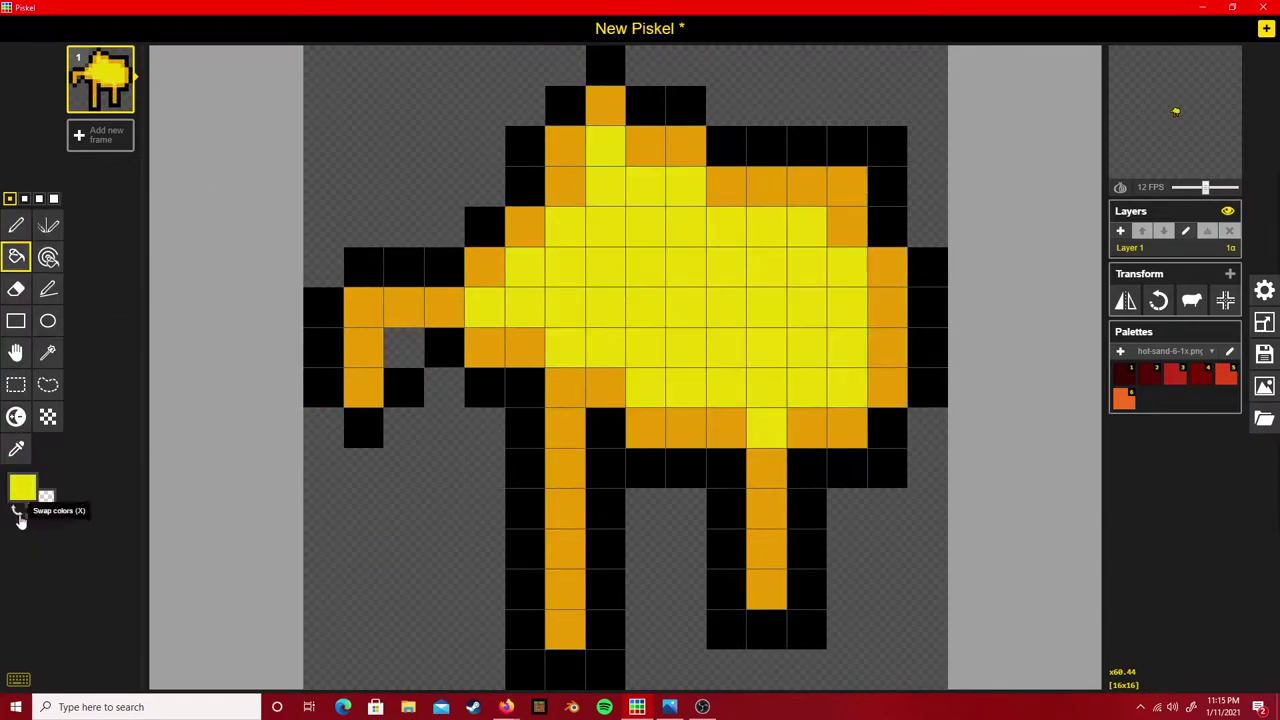
Recolor the body in a slightly darker yellow and paint it over the orange pixels on the underside and front leg.
{"action": "left_click", "coordinate": [22, 487]}
{"action": "left_click", "coordinate": [151, 524]}
{"action": "left_click", "coordinate": [606, 348]}
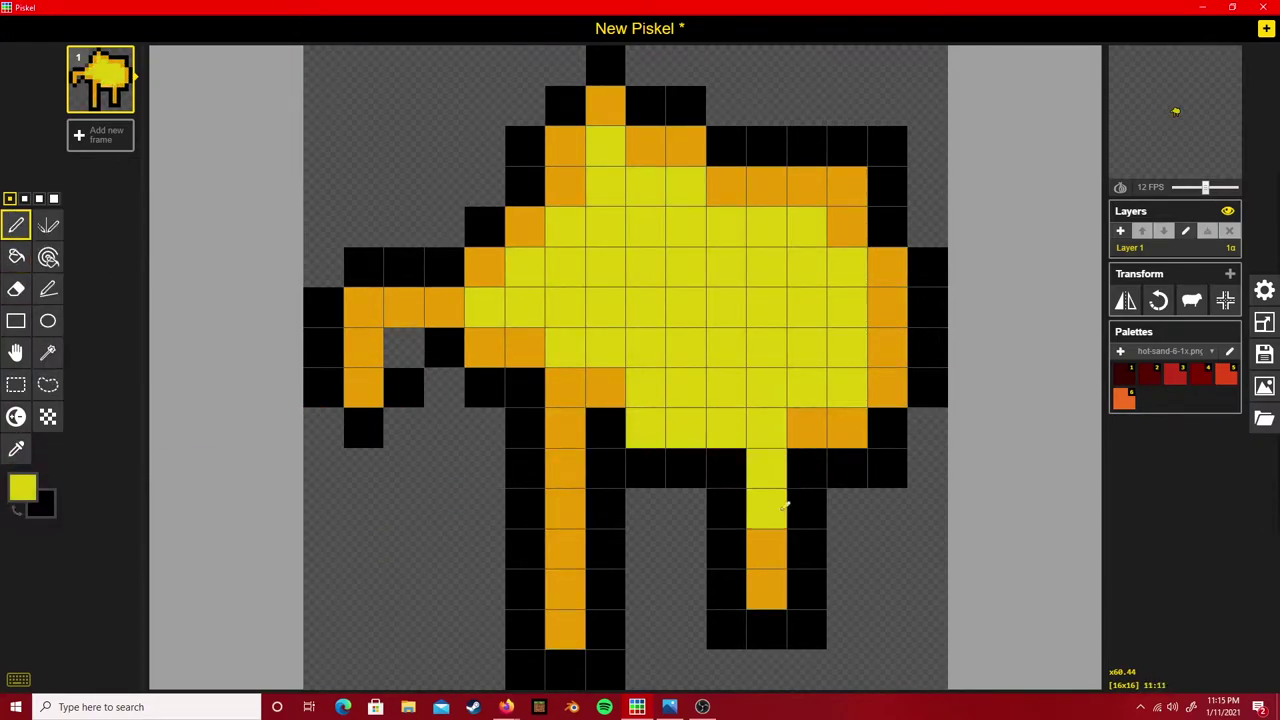
{"action": "left_click", "coordinate": [766, 348]}
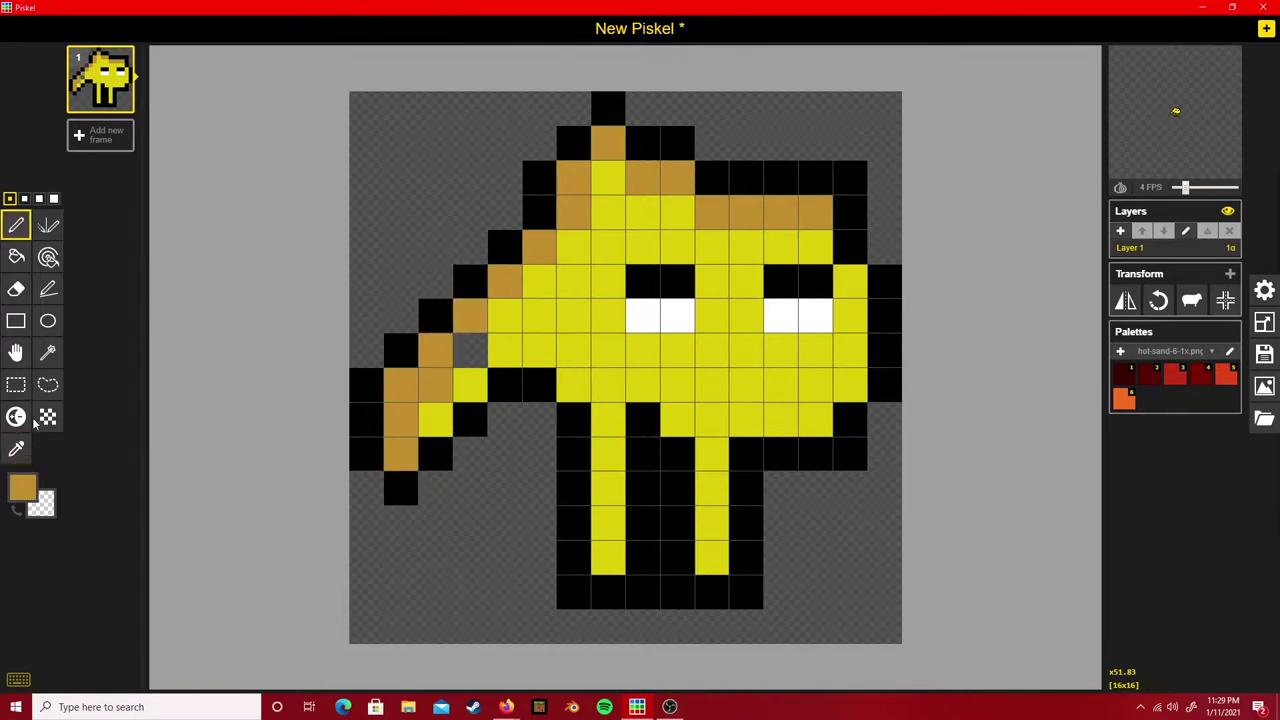
Fill the empty tail pixel with yellow, and erase the outline and shading pixels joining the tail to the body.
{"action": "left_click", "coordinate": [470, 350]}
{"action": "left_click", "coordinate": [16, 289]}
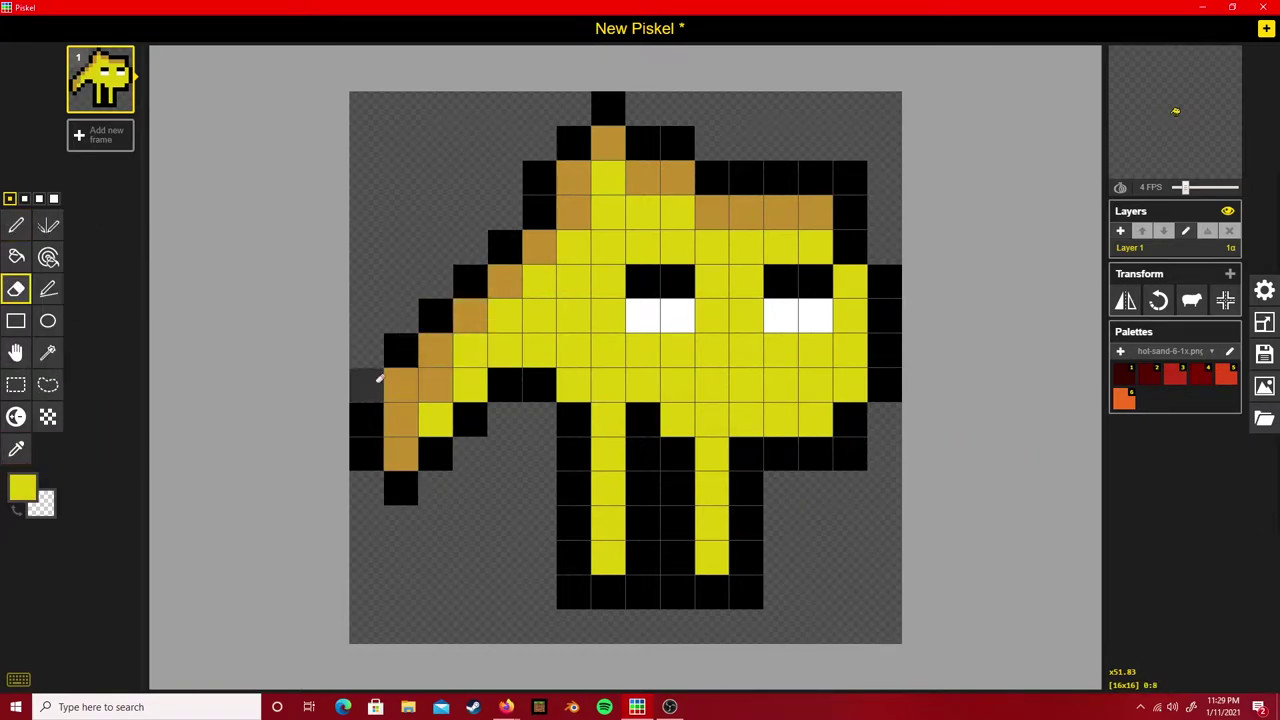
{"action": "left_click_drag", "start_coordinate": [366, 455], "coordinate": [435, 455]}
{"action": "left_click", "coordinate": [16, 225]}
{"action": "left_click", "coordinate": [403, 450]}
{"action": "left_click", "coordinate": [16, 384]}
{"action": "left_click_drag", "start_coordinate": [349, 300], "coordinate": [451, 366]}
{"action": "key", "text": "p"}
{"action": "key", "text": "Return"}
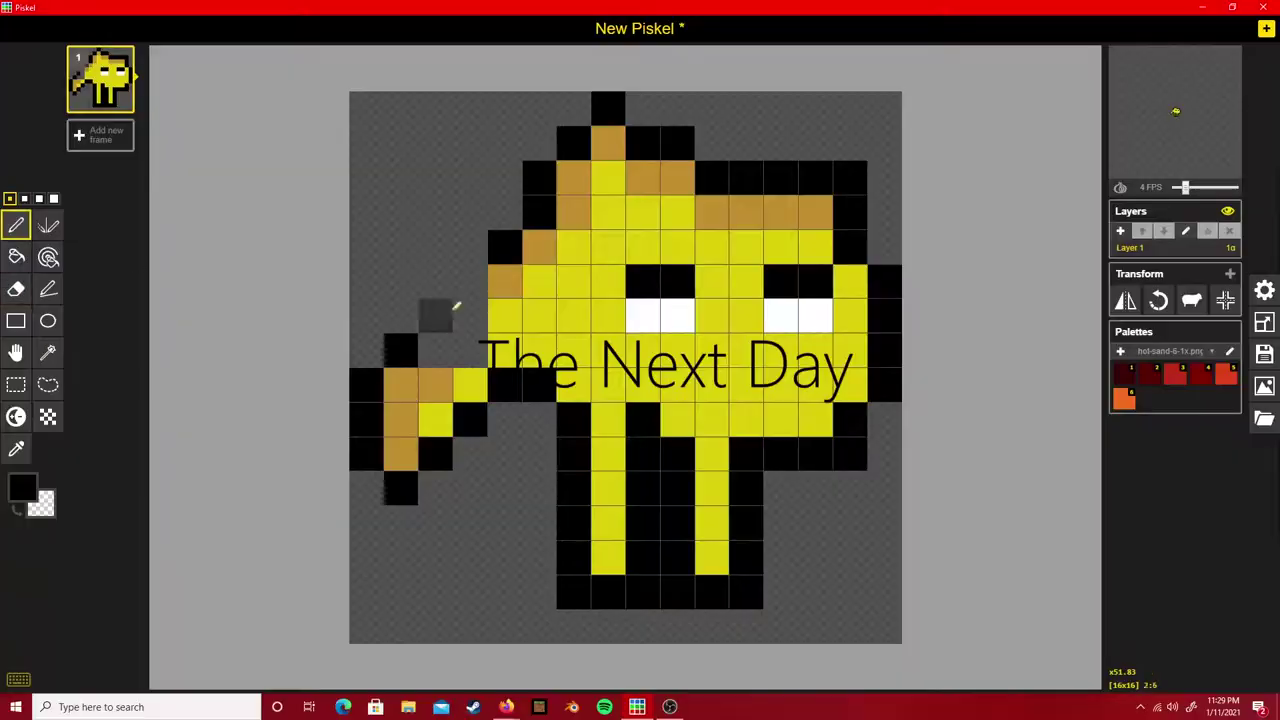
Rejoin the tail to the body with yellow and black outline pixels, and move the tail up one pixel.
{"action": "left_click", "coordinate": [17, 449]}
{"action": "left_click_drag", "start_coordinate": [470, 315], "coordinate": [435, 350]}
{"action": "left_click", "coordinate": [16, 225]}
{"action": "left_click", "coordinate": [470, 350]}
{"action": "left_click", "coordinate": [16, 289]}
{"action": "mouse_move", "coordinate": [366, 454]}
{"action": "left_mouse_down"}
{"action": "mouse_move", "coordinate": [401, 489]}
{"action": "mouse_move", "coordinate": [486, 471]}
{"action": "left_mouse_up"}
{"action": "left_click", "coordinate": [16, 225]}
{"action": "left_click", "coordinate": [16, 384]}
{"action": "left_click_drag", "start_coordinate": [326, 334], "coordinate": [490, 505]}
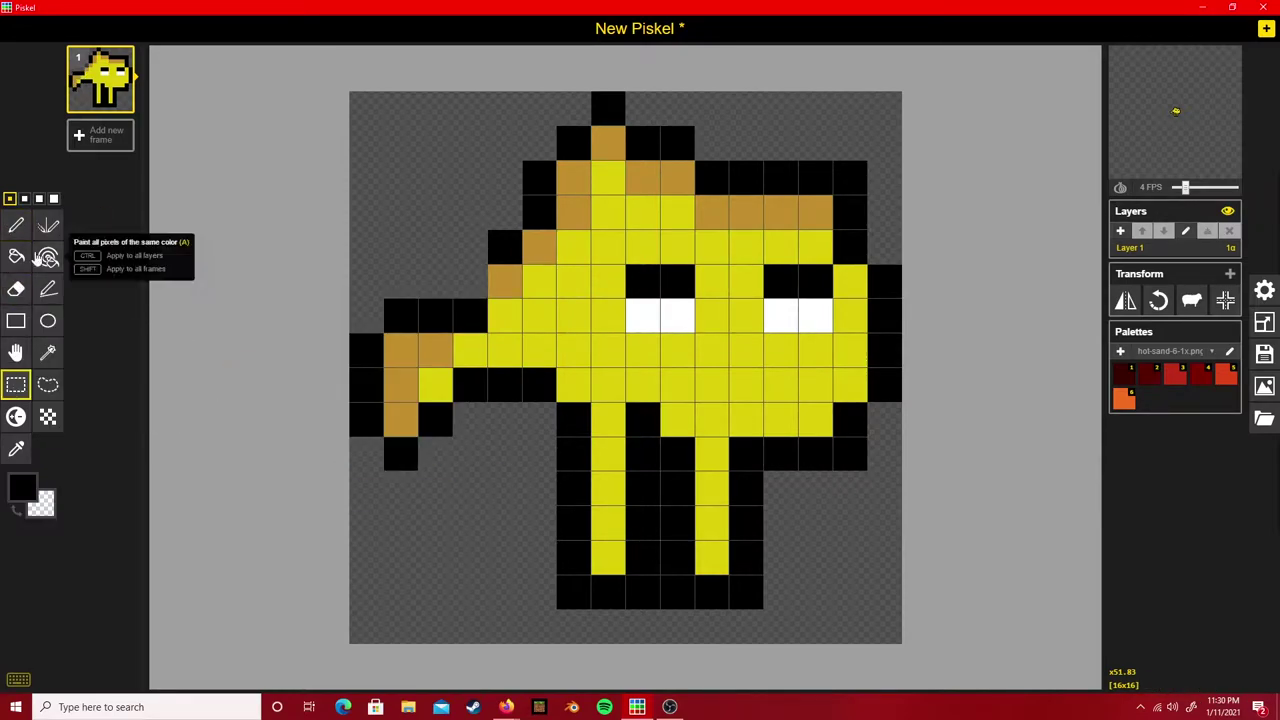
{"action": "left_click", "coordinate": [16, 225]}
Open the image export options for the fish sprite.
{"action": "left_click", "coordinate": [1264, 386]}
{"action": "left_click", "coordinate": [1135, 393]}
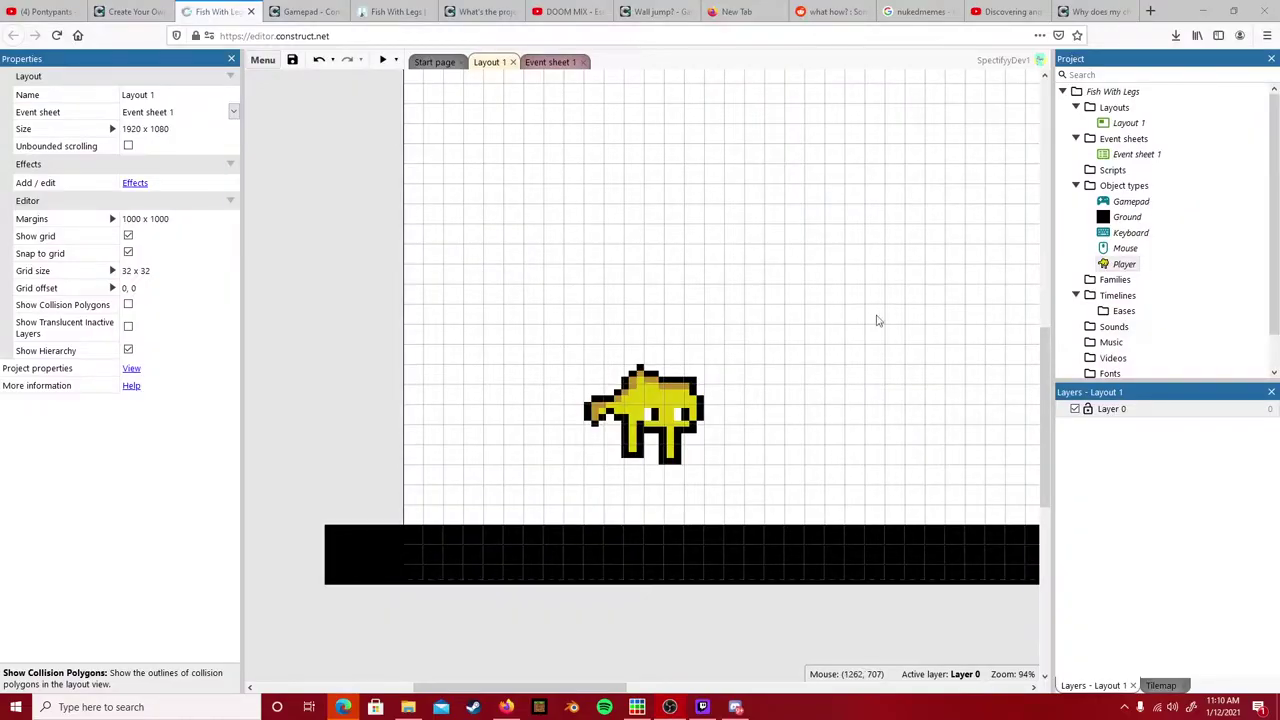
Playtest the fish character's walking, turning and jumping in the Construct game preview.
{"action": "scroll", "coordinate": [420, 186], "scroll_direction": "right", "scroll_amount": 2}
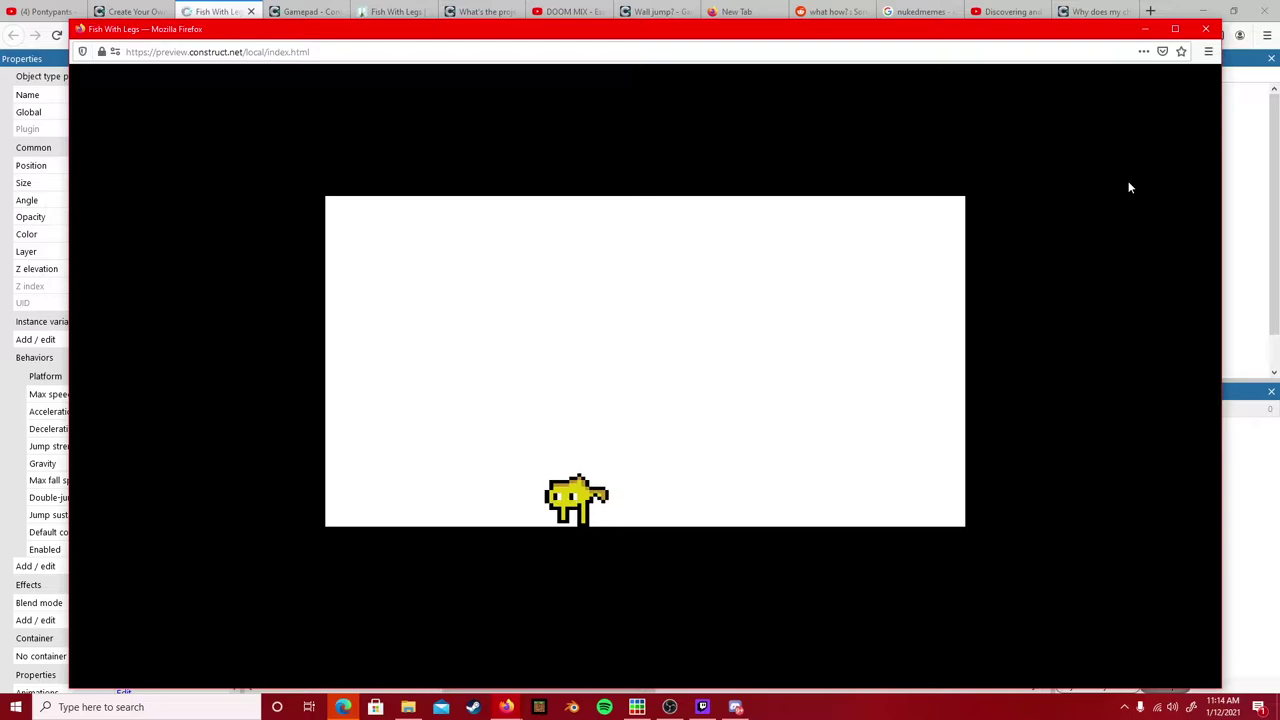
{"action": "key", "text": "Up"}
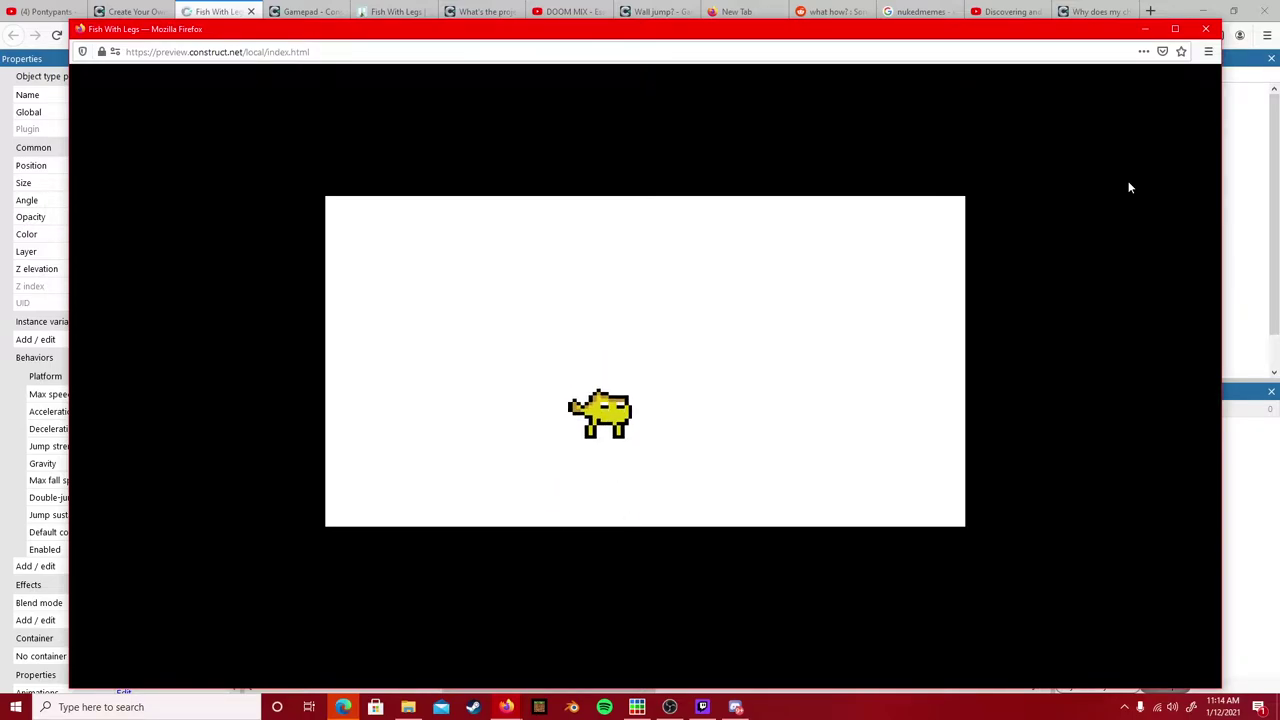
{"action": "key", "text": "Left"}
{"action": "key", "text": "Up"}
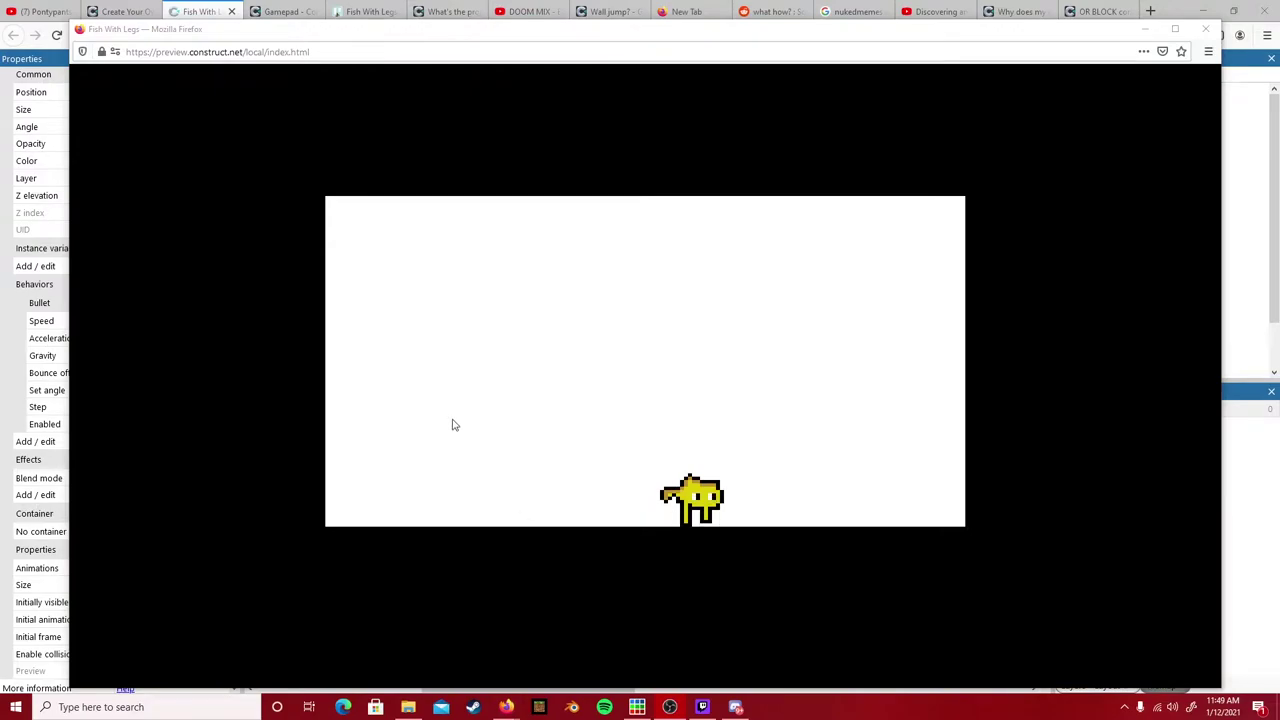
Playtest running, jumping and shooting water projectiles in both directions, and close the game preview.
{"action": "left_click", "coordinate": [1040, 378]}
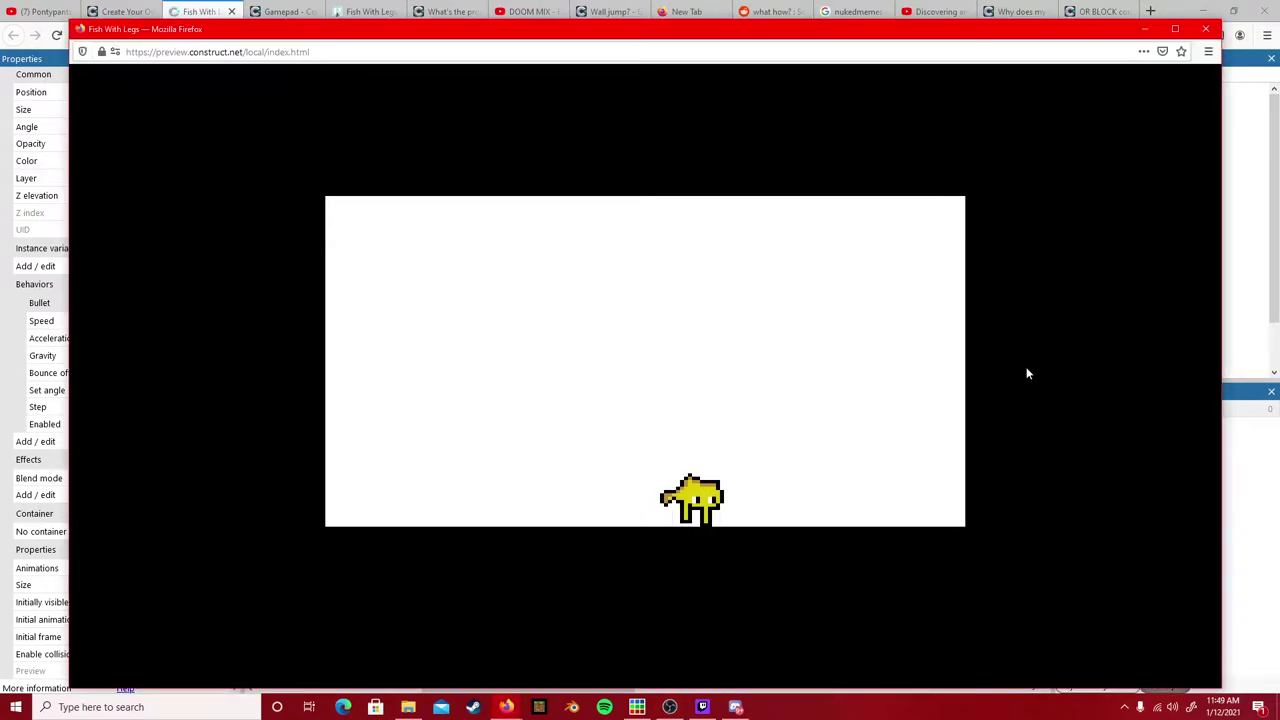
{"action": "key", "text": "Right"}
{"action": "key", "text": "Left"}
{"action": "key", "text": "Up"}
{"action": "key", "text": "Right"}
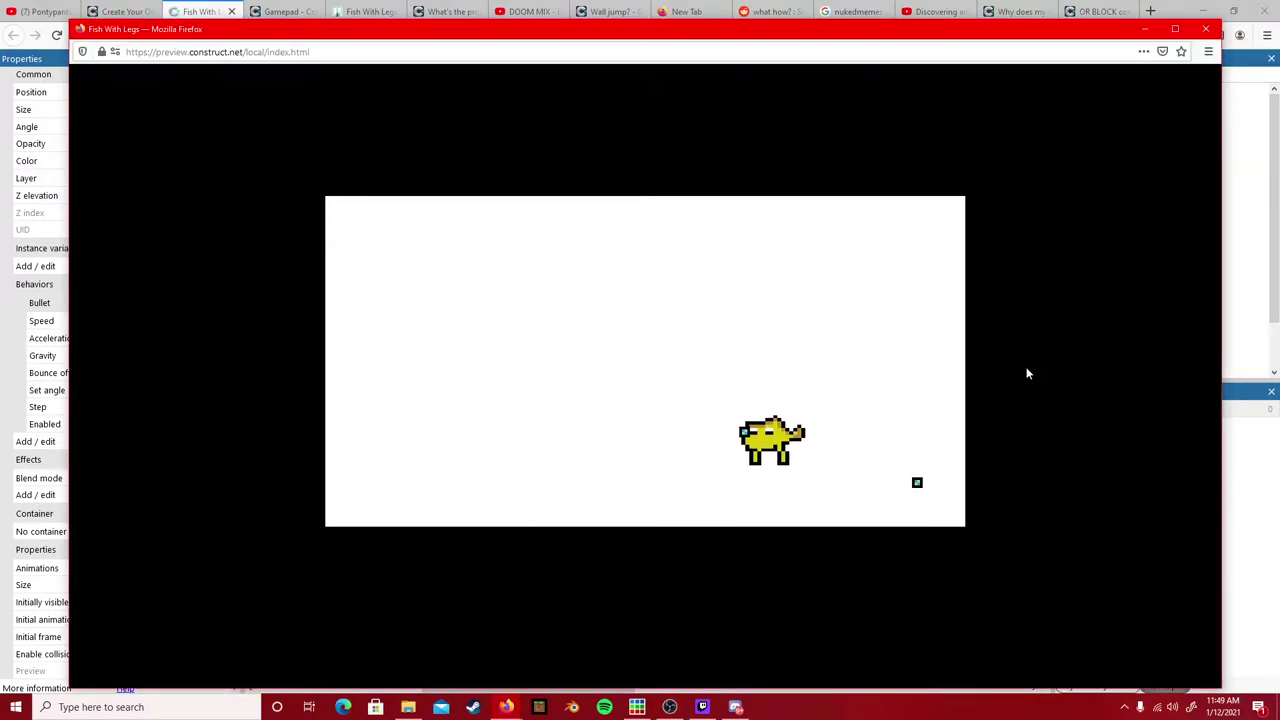
{"action": "key", "text": "Left"}
{"action": "key", "text": "Up"}
{"action": "key", "text": "Left"}
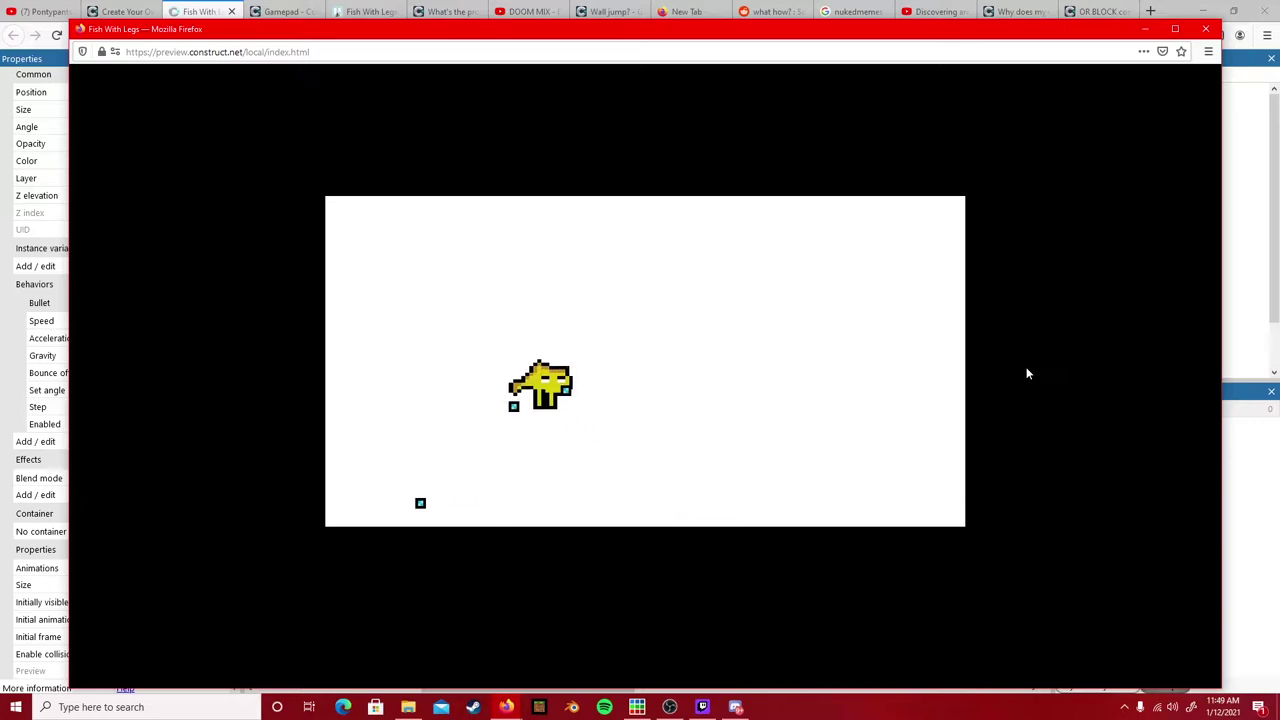
{"action": "key", "text": "Up"}
{"action": "key", "text": "Right"}
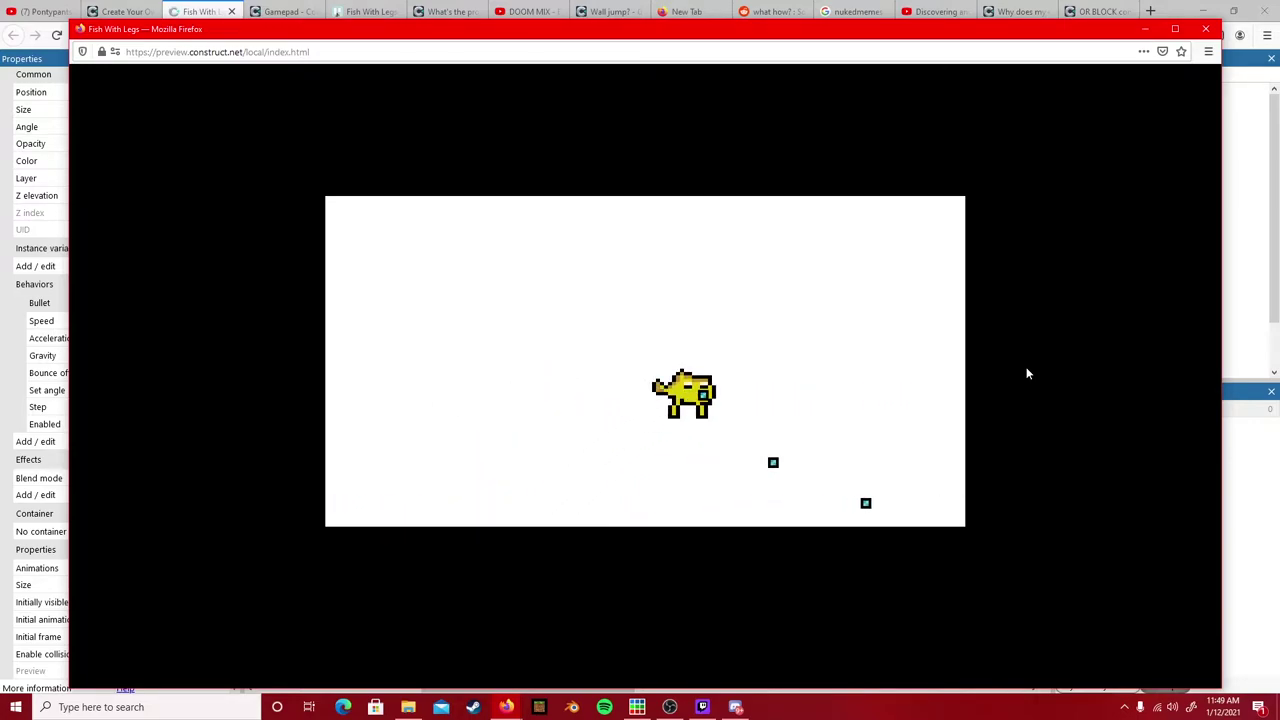
{"action": "key", "text": "Left"}
{"action": "key", "text": "Up"}
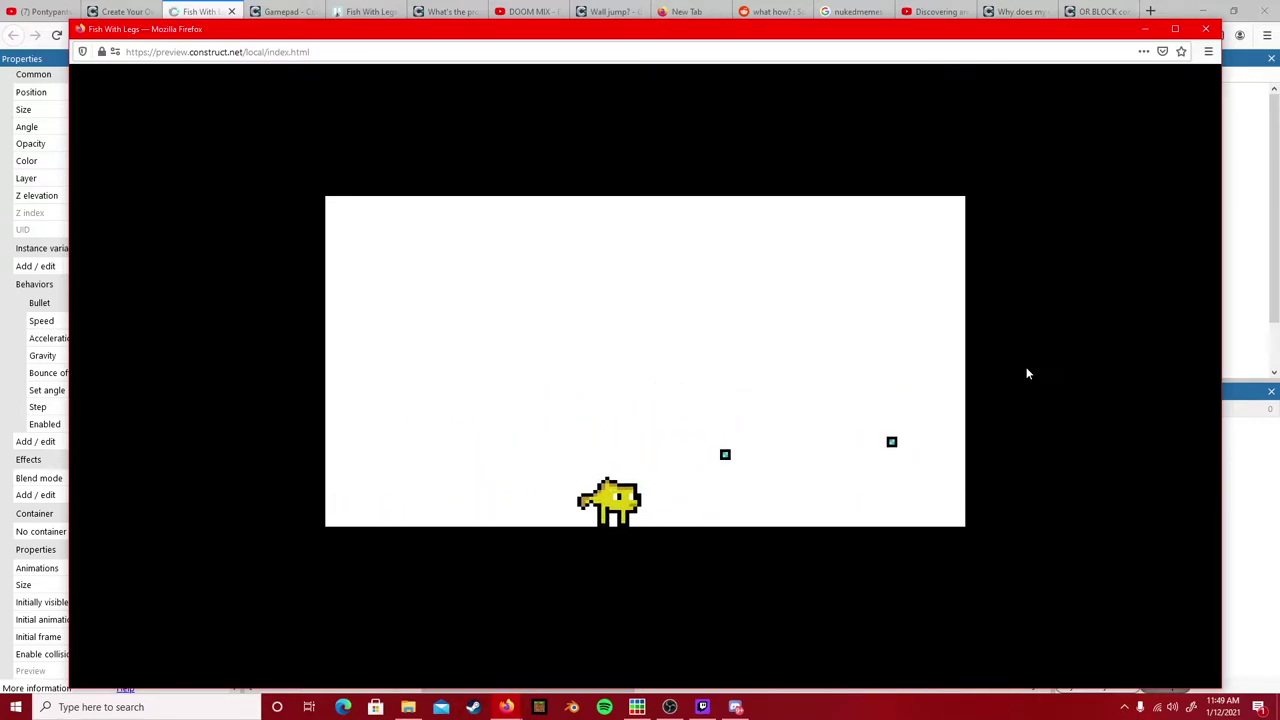
{"action": "key", "text": "Right"}
{"action": "key", "text": "Up"}
{"action": "key", "text": "Left"}
{"action": "key", "text": "Up"}
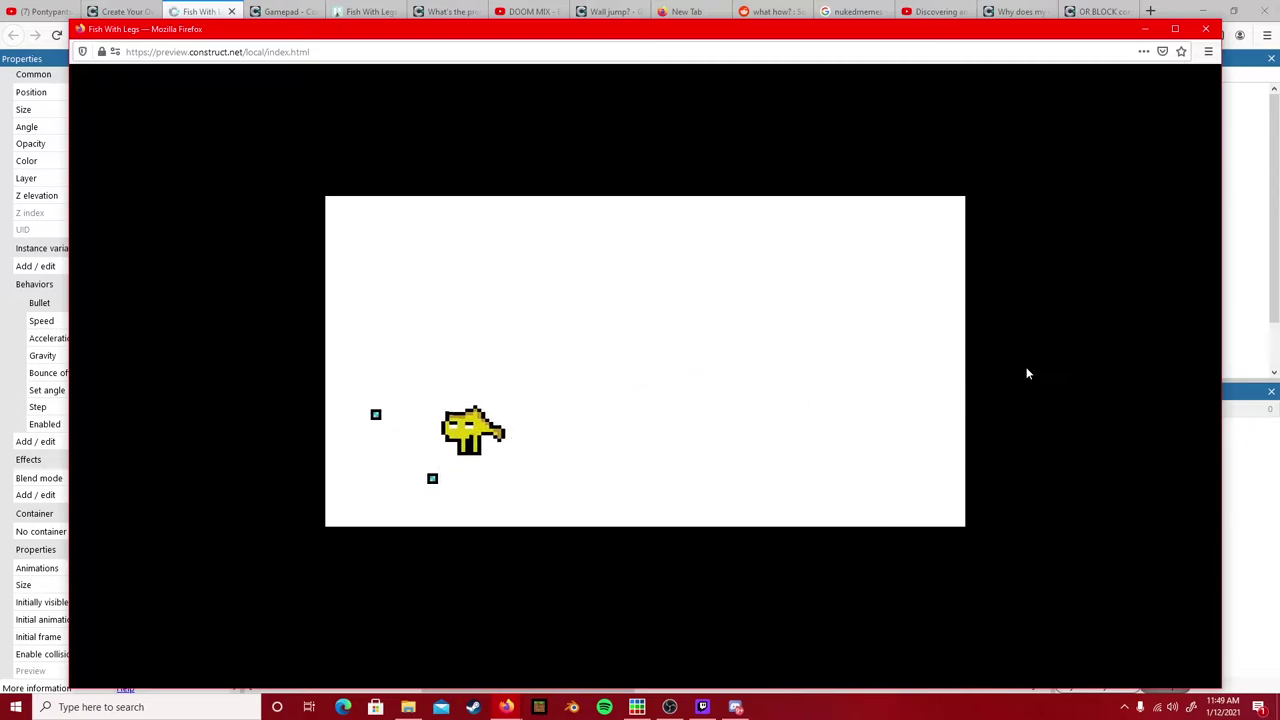
{"action": "key", "text": "Right"}
{"action": "key", "text": "Up"}
{"action": "key", "text": "Right"}
{"action": "key", "text": "Left"}
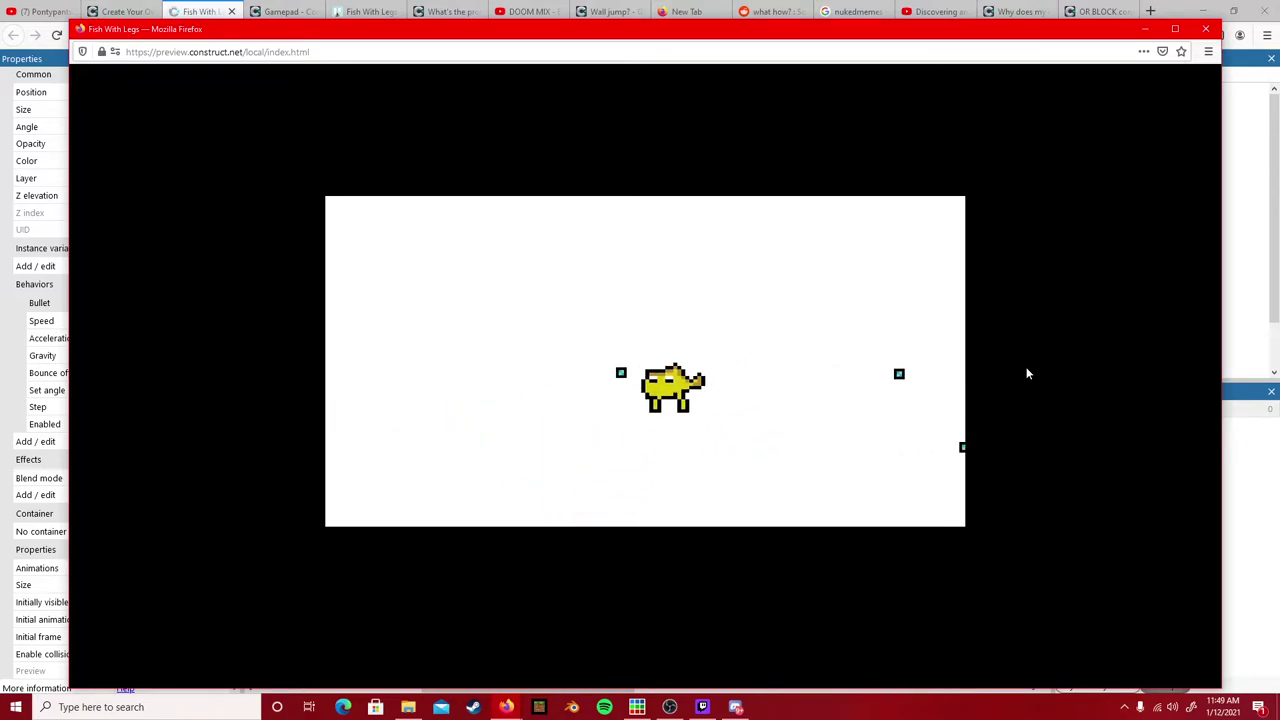
{"action": "key", "text": "Up"}
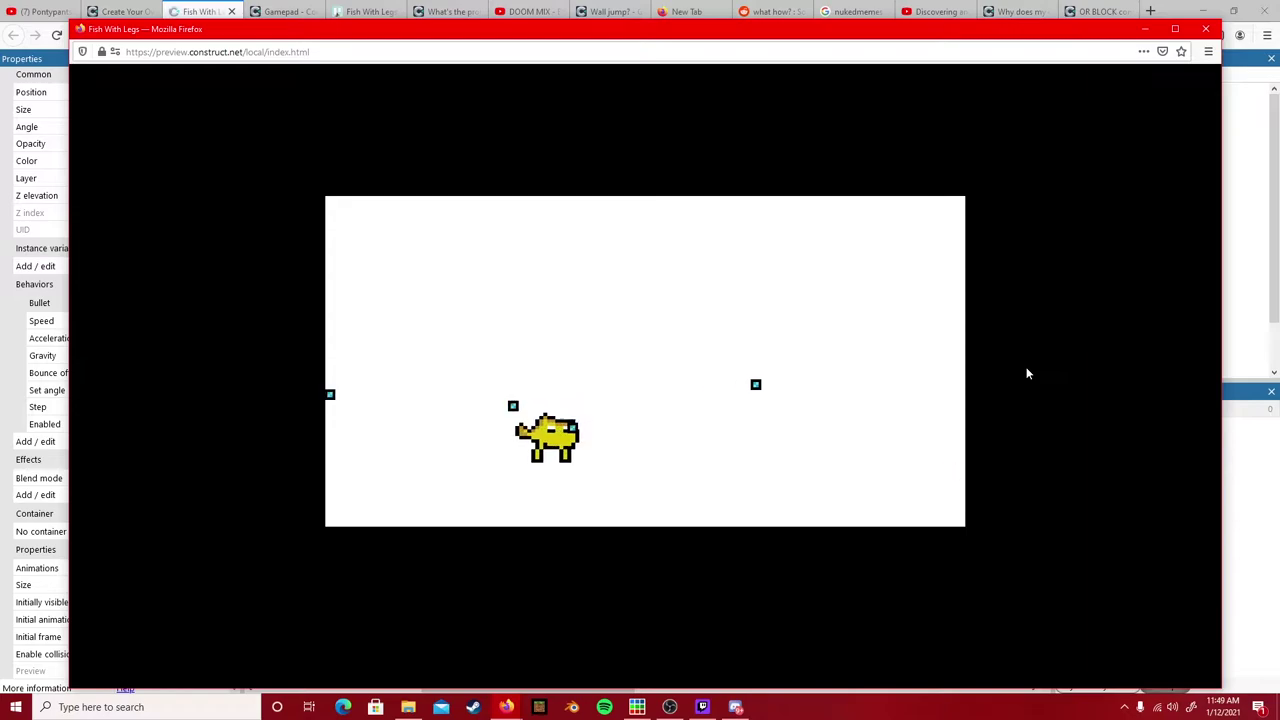
{"action": "key", "text": "Right"}
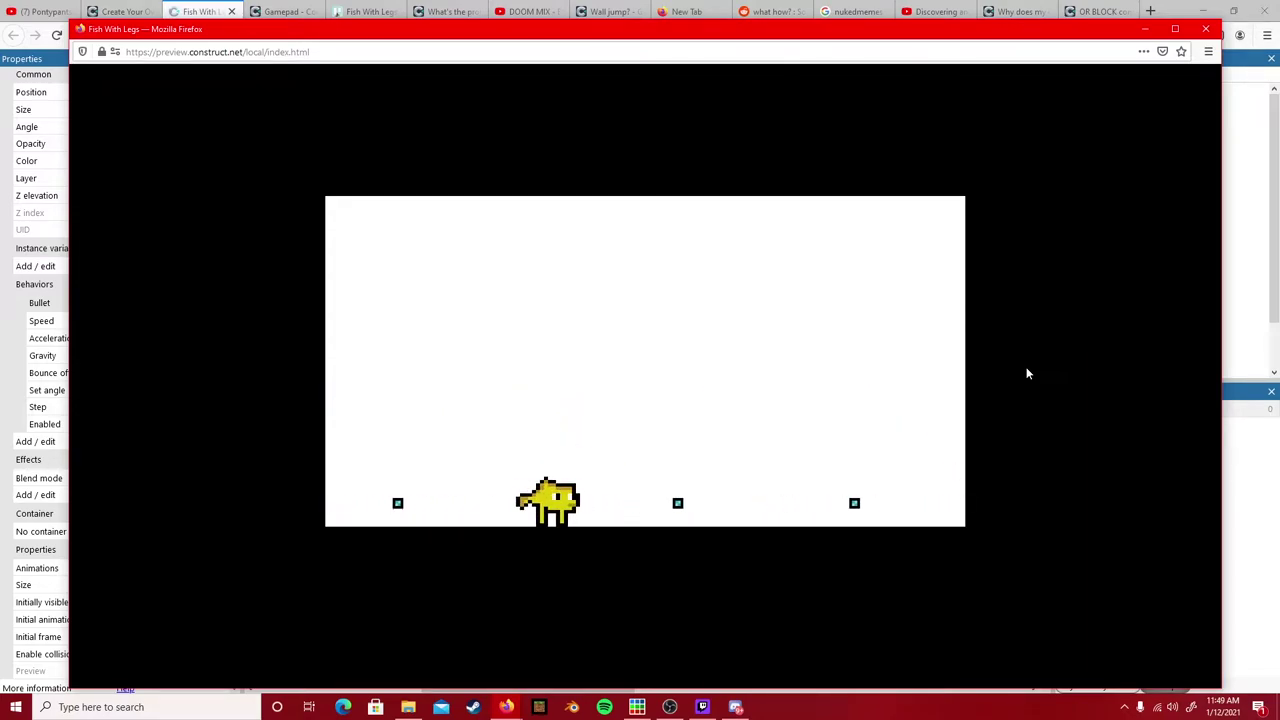
{"action": "key", "text": "Right"}
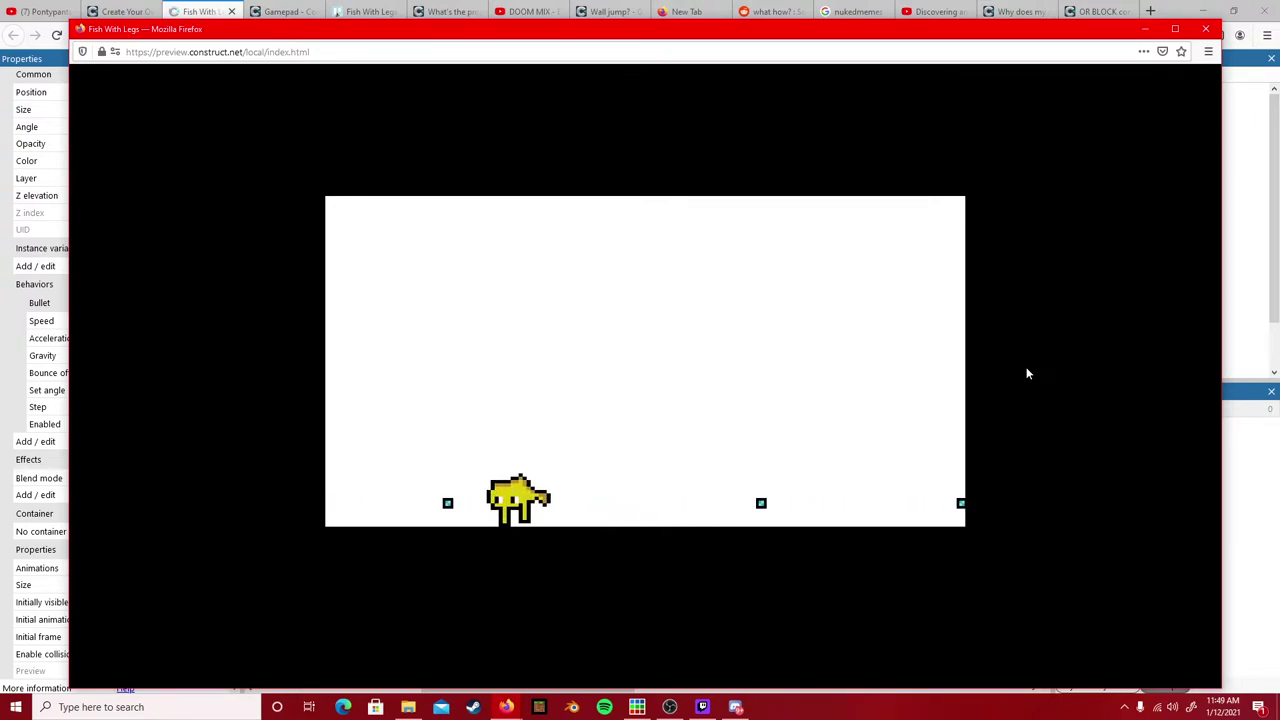
{"action": "left_click", "coordinate": [1206, 31]}
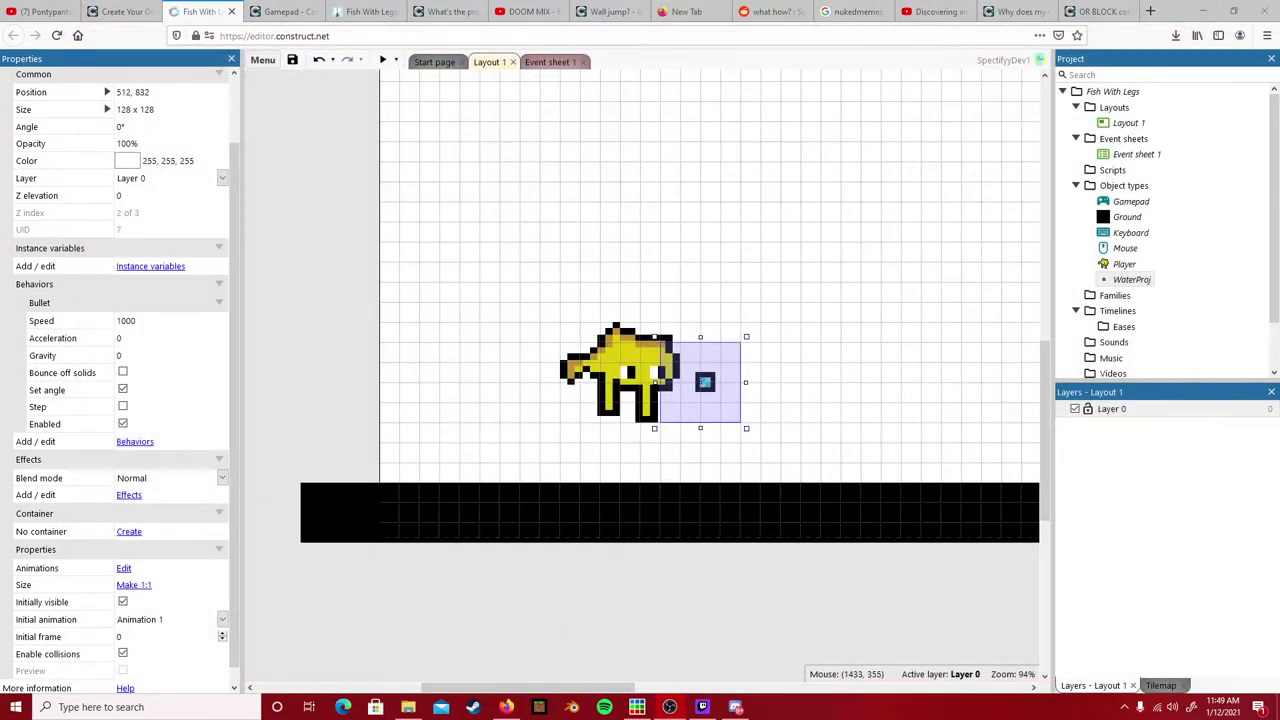